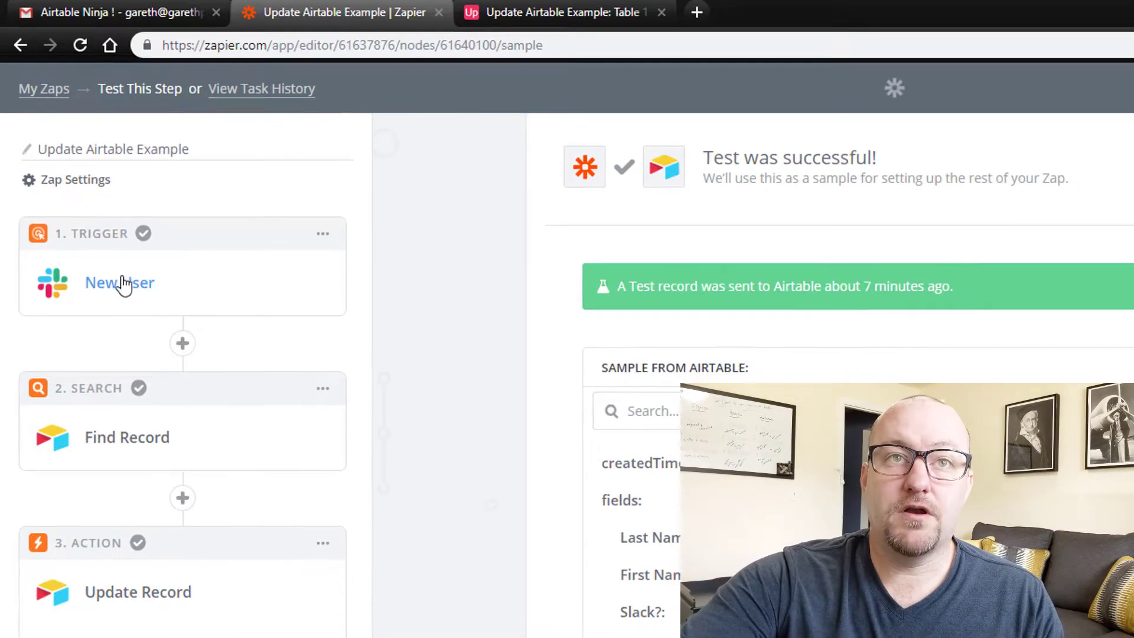
Check the trigger's Slack account and New User event, then load sample users A, B and C.
click(127, 293)
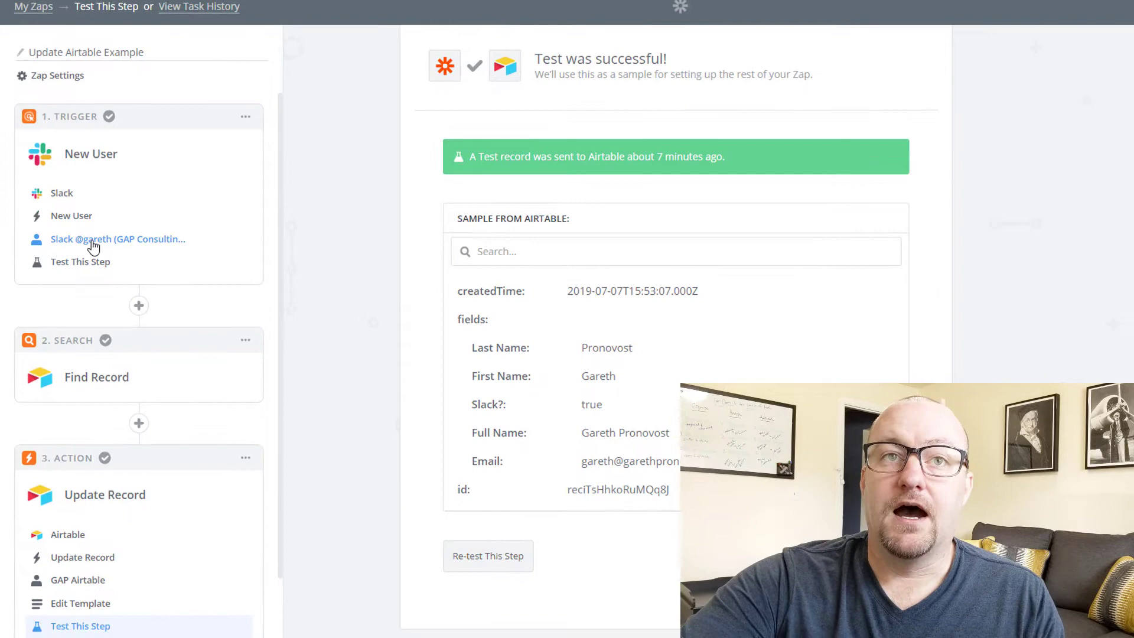
click(94, 242)
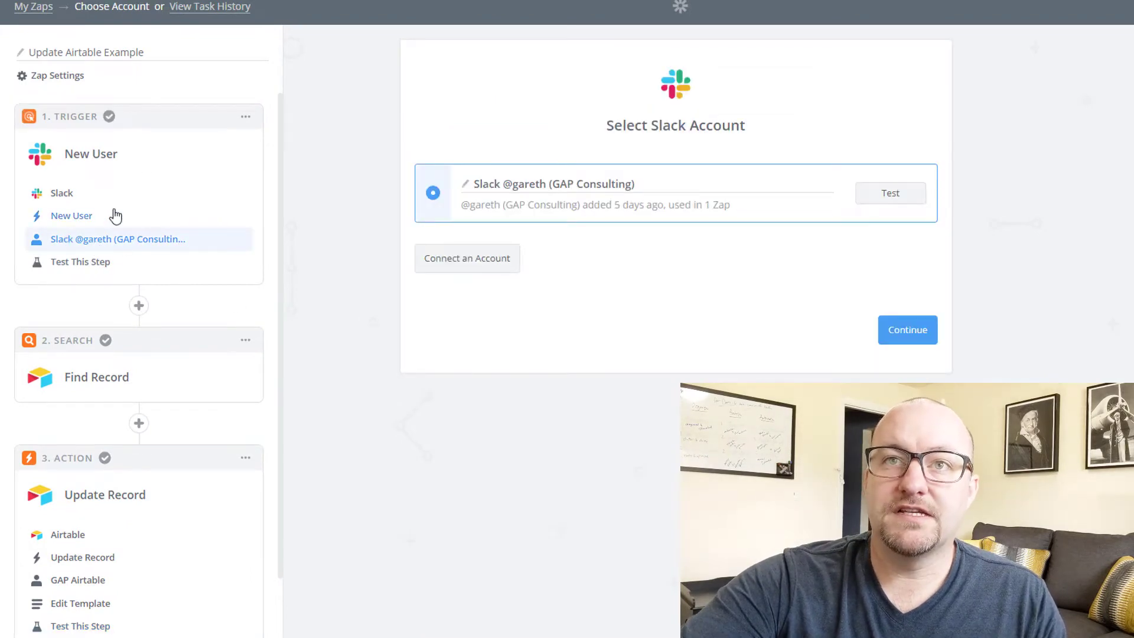
click(70, 217)
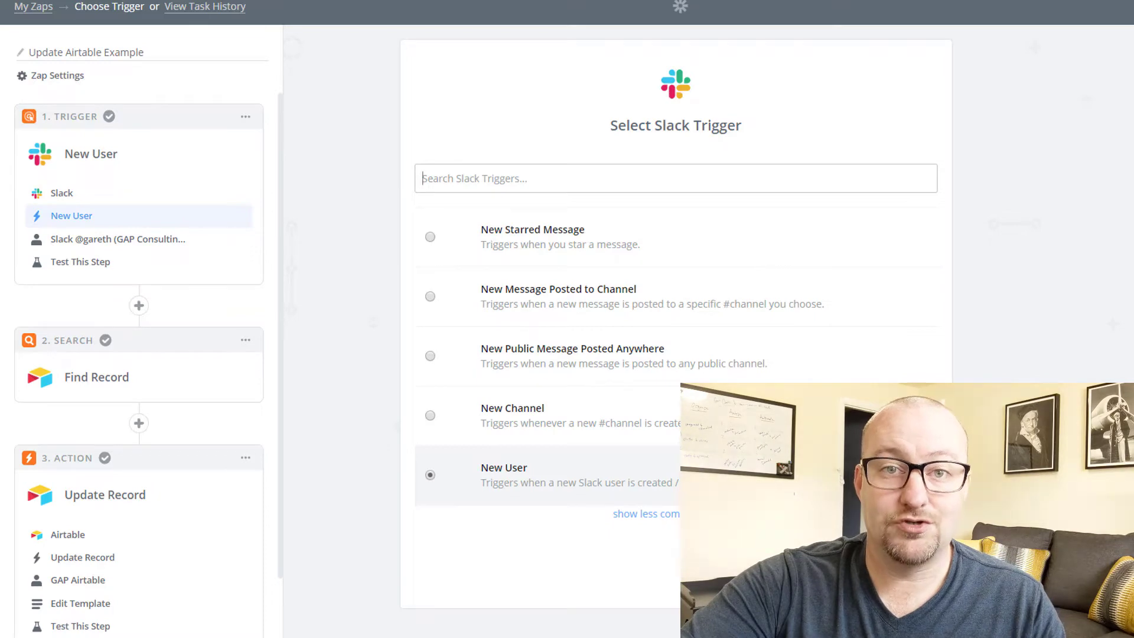
click(94, 239)
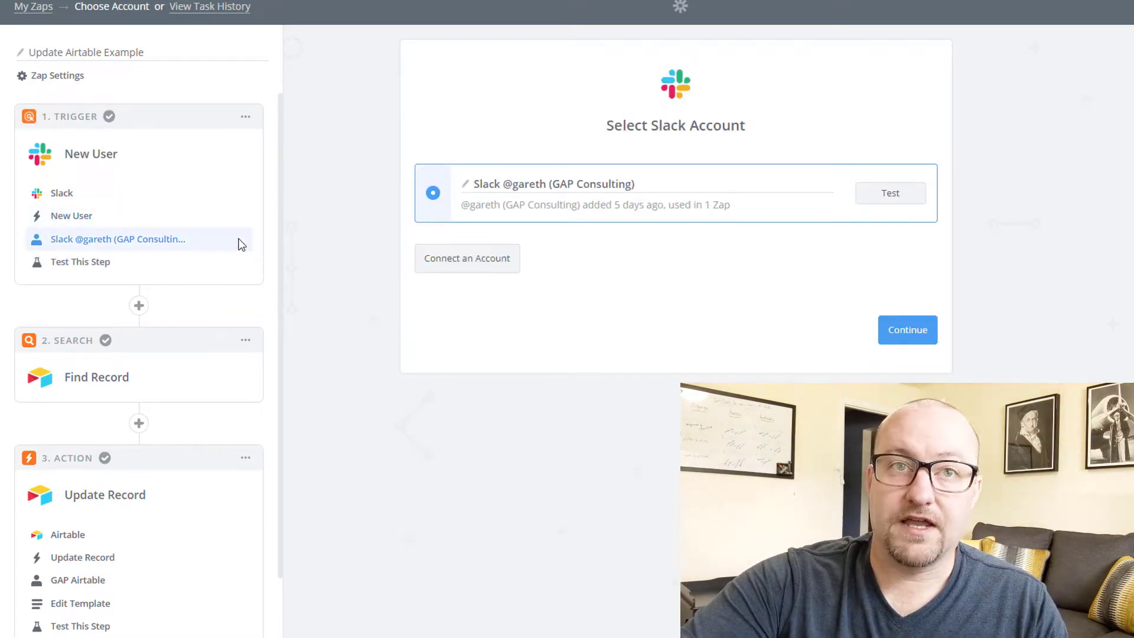
click(82, 264)
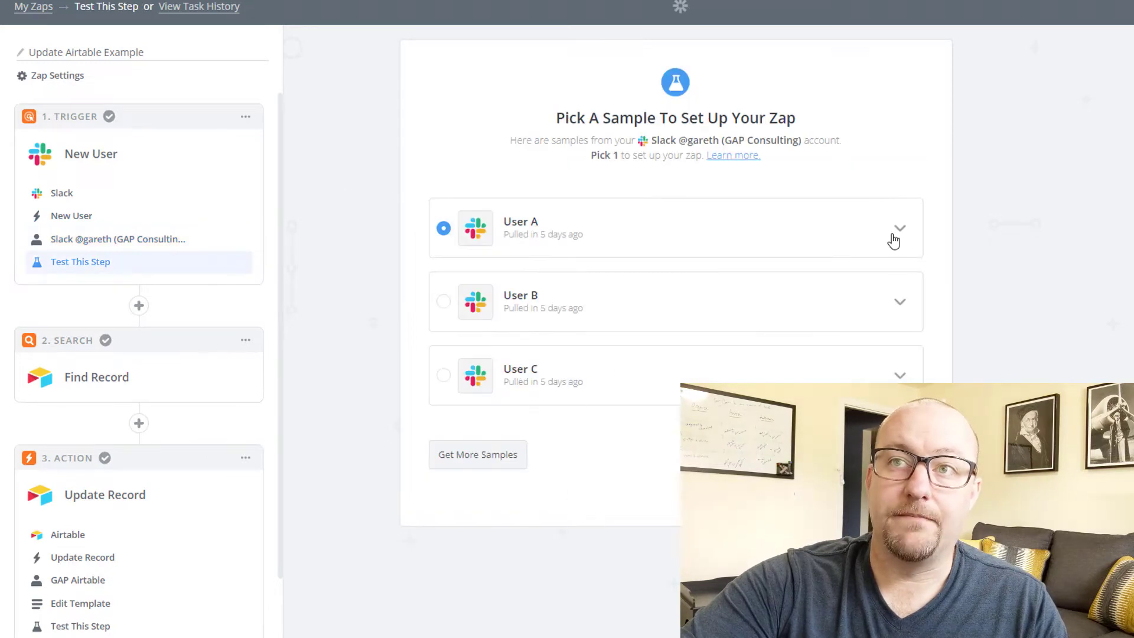
Expand sample User A's fields and highlight its profile_email value.
click(898, 229)
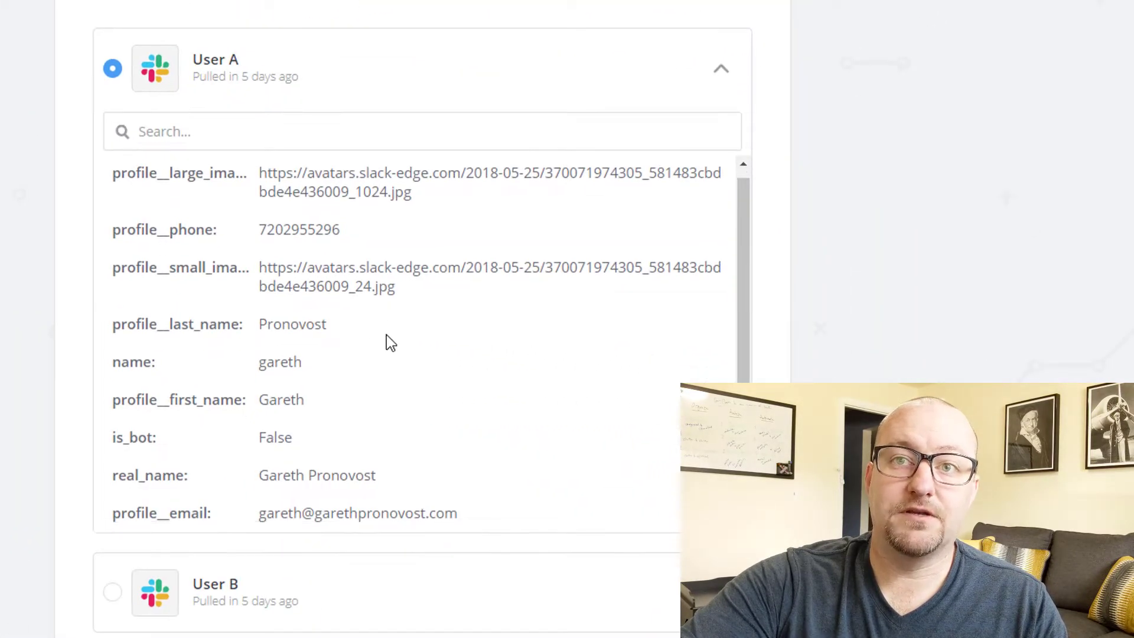
scroll(386, 335, down, 3)
drag(254, 335, 475, 341)
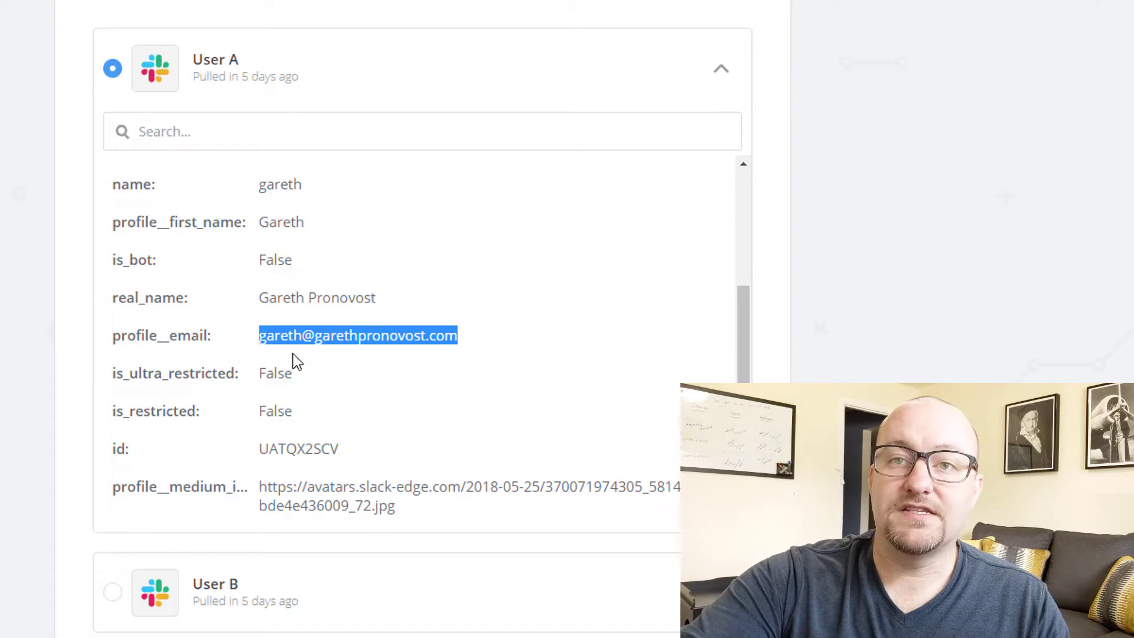
click(257, 332)
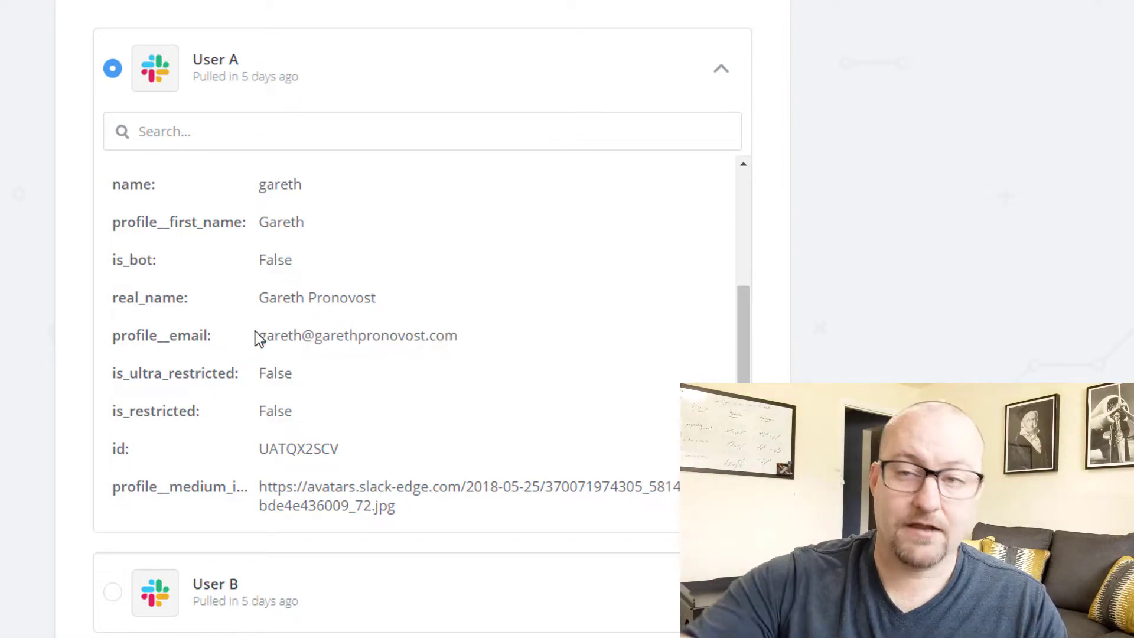
scroll(630, 473, down, 5)
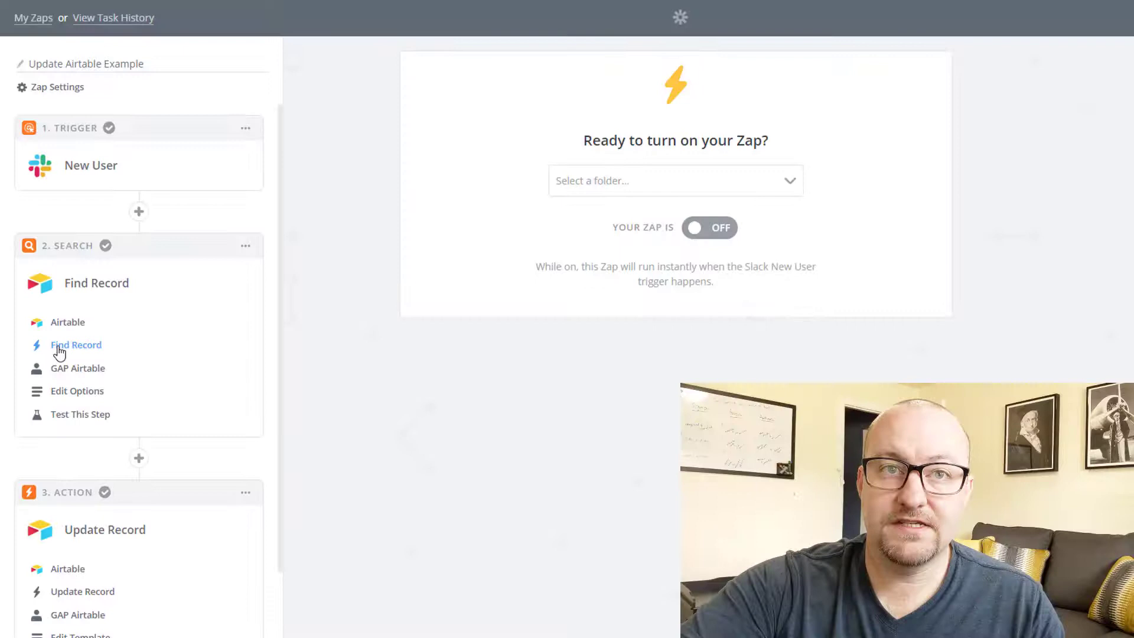
Review Find Record's Airtable account and its Update Airtable Example Contacts search options.
click(56, 340)
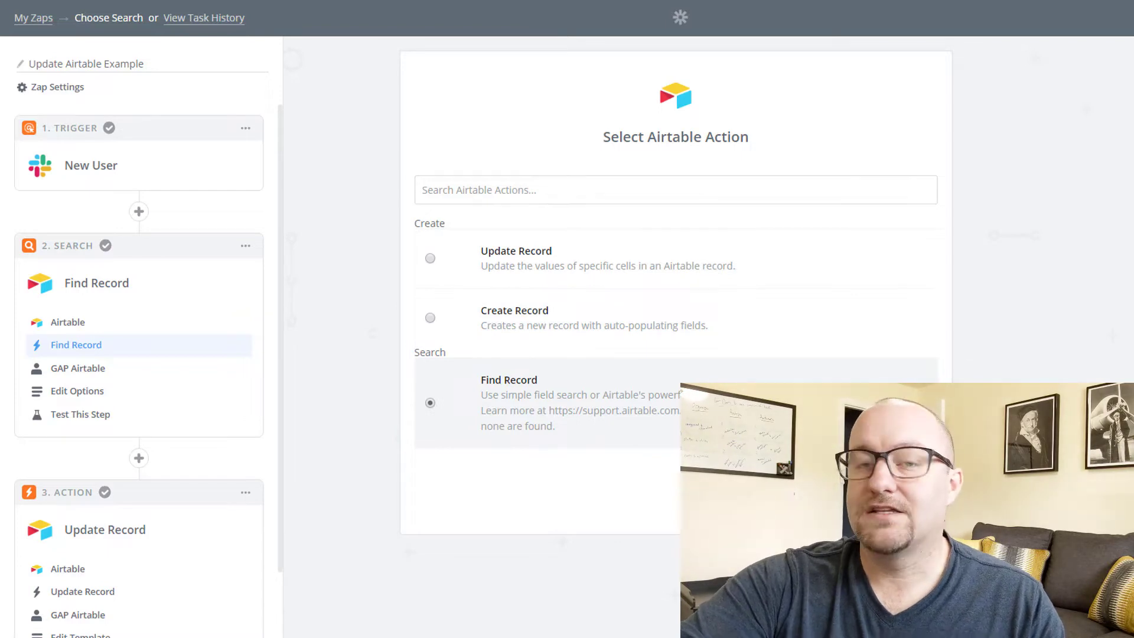
click(430, 403)
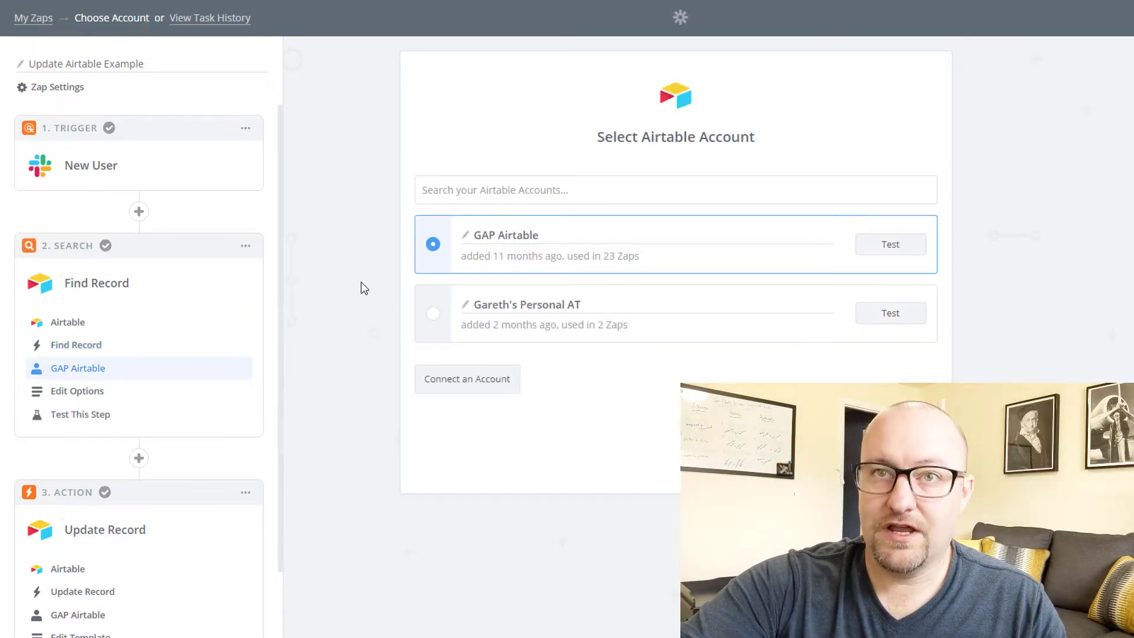
click(58, 400)
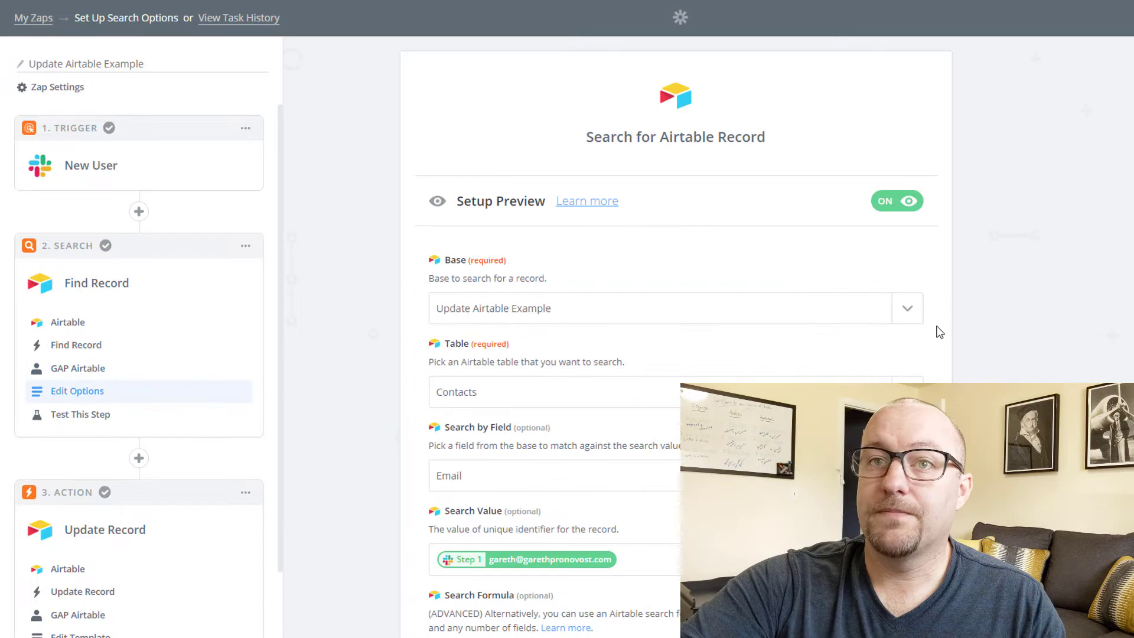
scroll(1012, 306, down, 3)
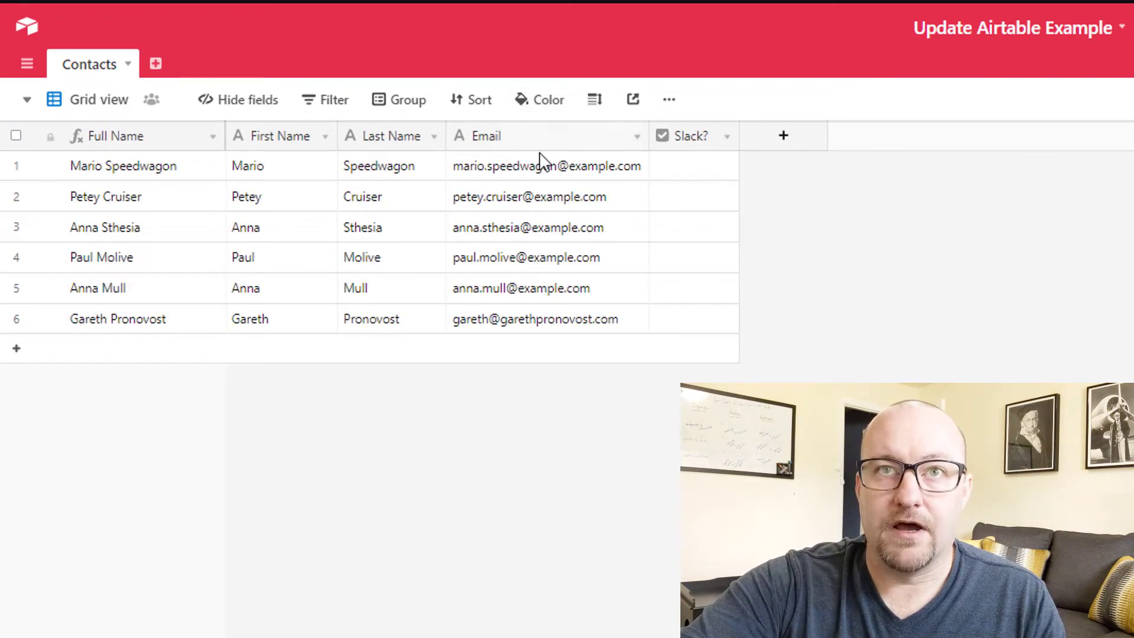
Change the Email column's field type from single line text to Email and save.
double_click(543, 137)
click(549, 232)
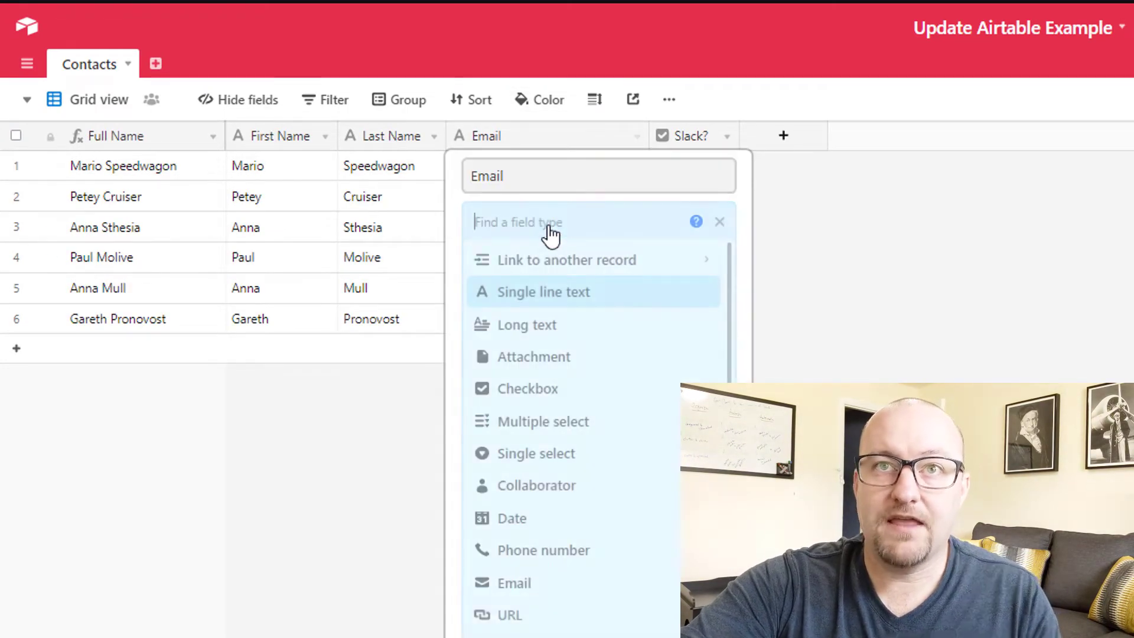
text(em)
click(561, 260)
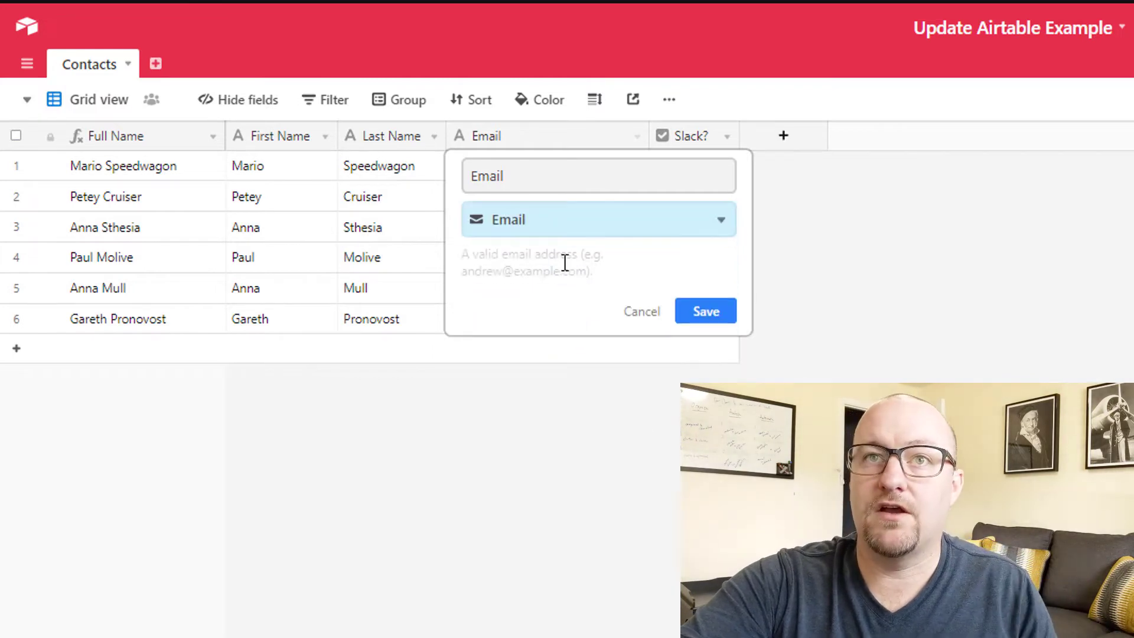
click(708, 319)
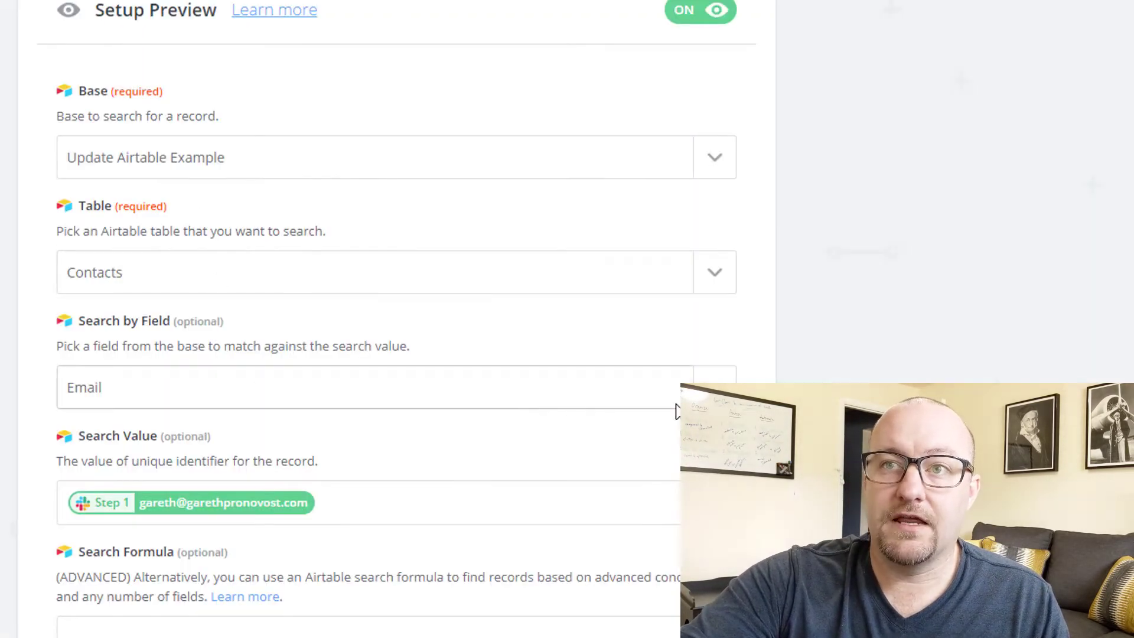
Keep Email as the Contacts field that Find Record searches by.
click(715, 387)
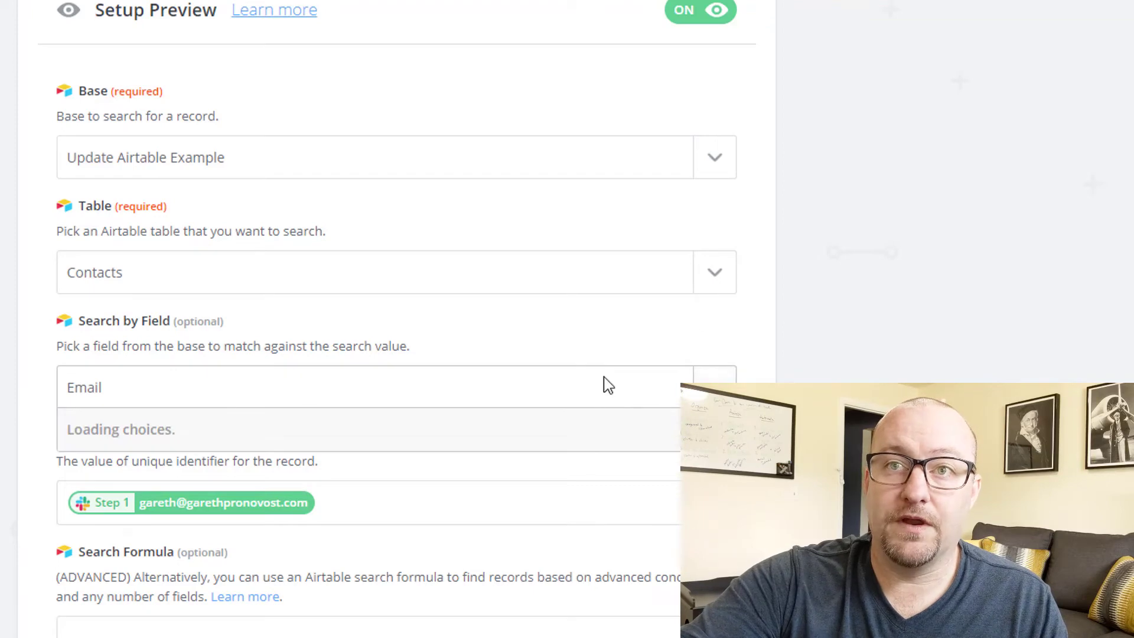
click(714, 387)
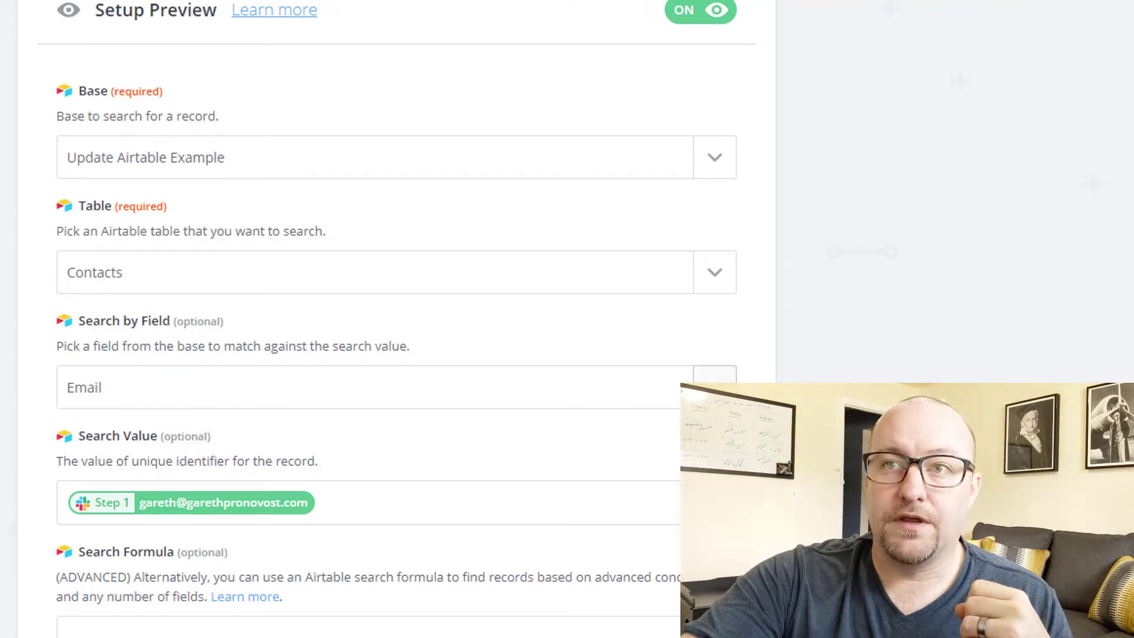
click(661, 401)
scroll(450, 329, down, 3)
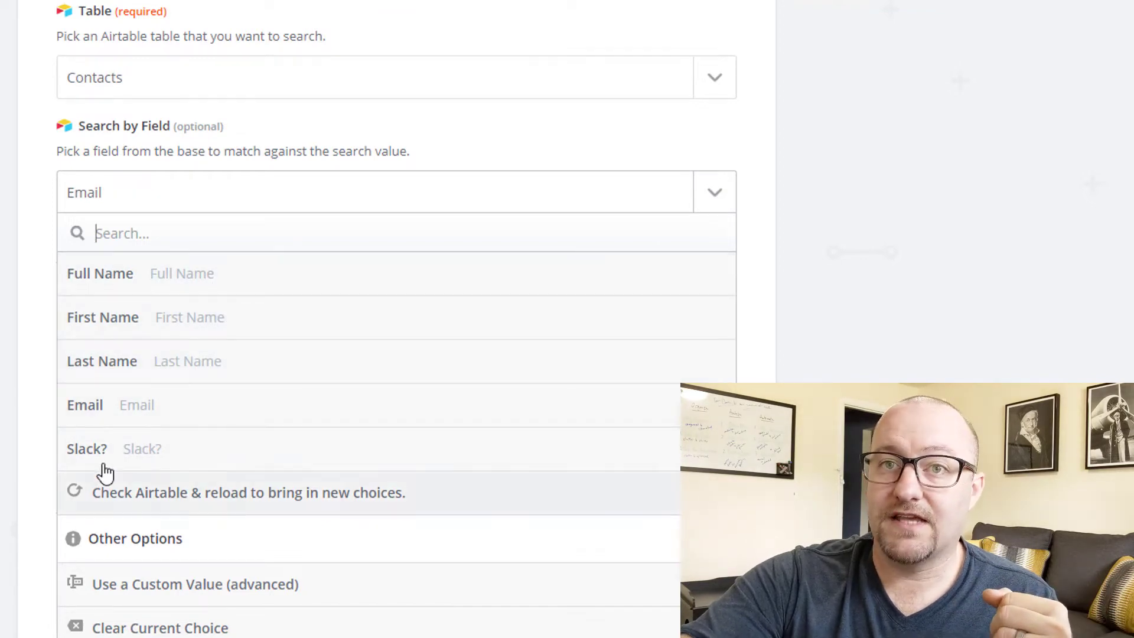
click(120, 408)
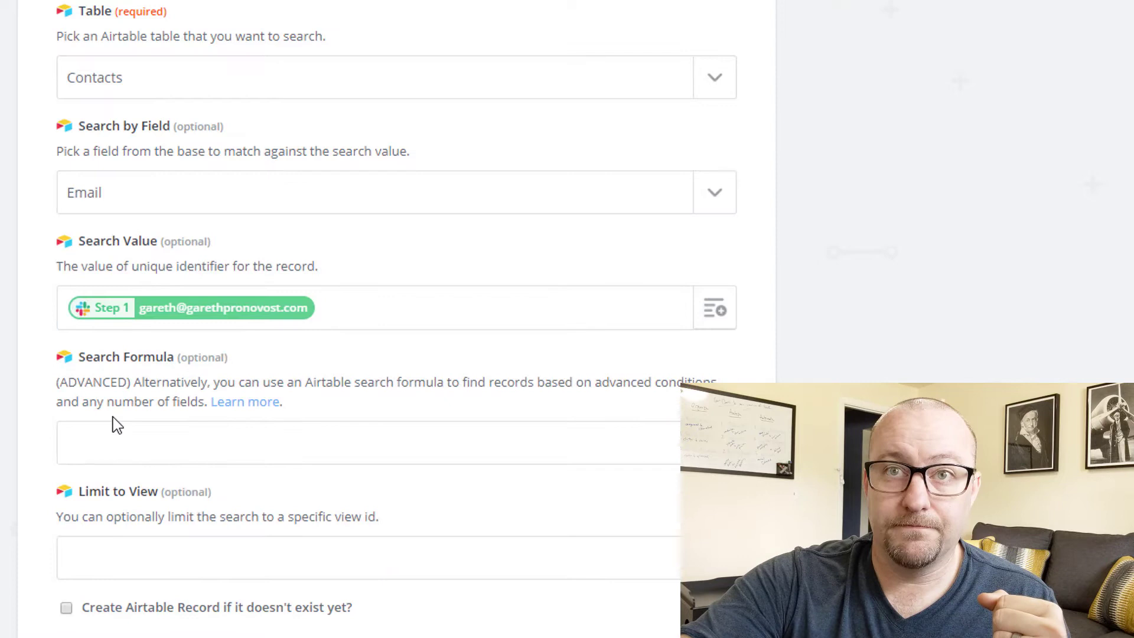
scroll(210, 386, up, 2)
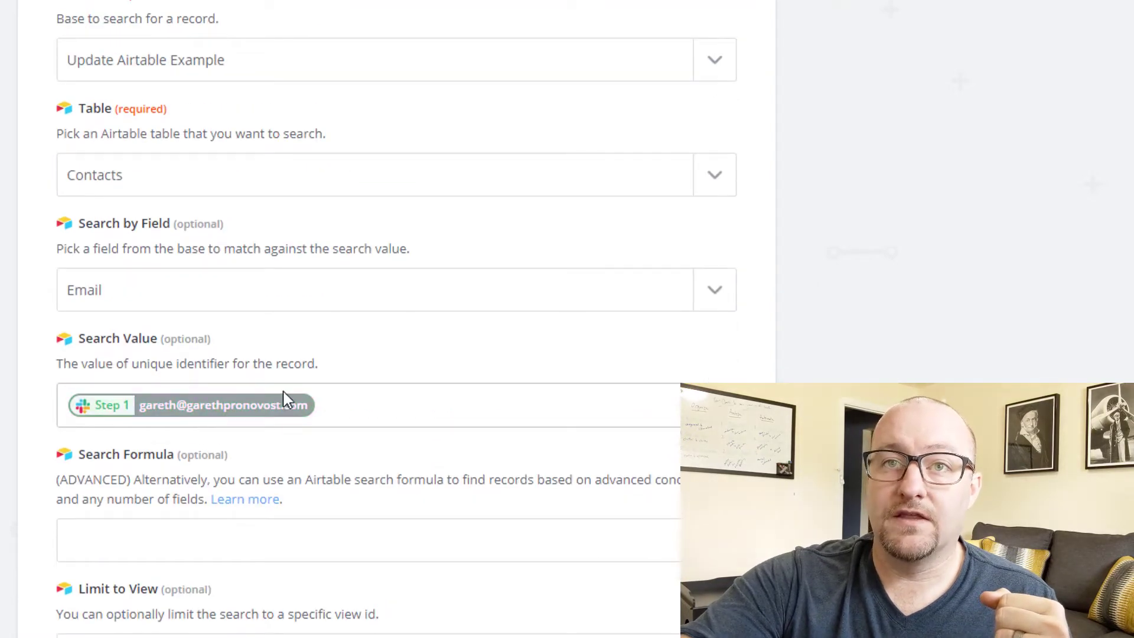
Set the Search Value to Step 1's Profile Email, removing the duplicate pill.
click(221, 399)
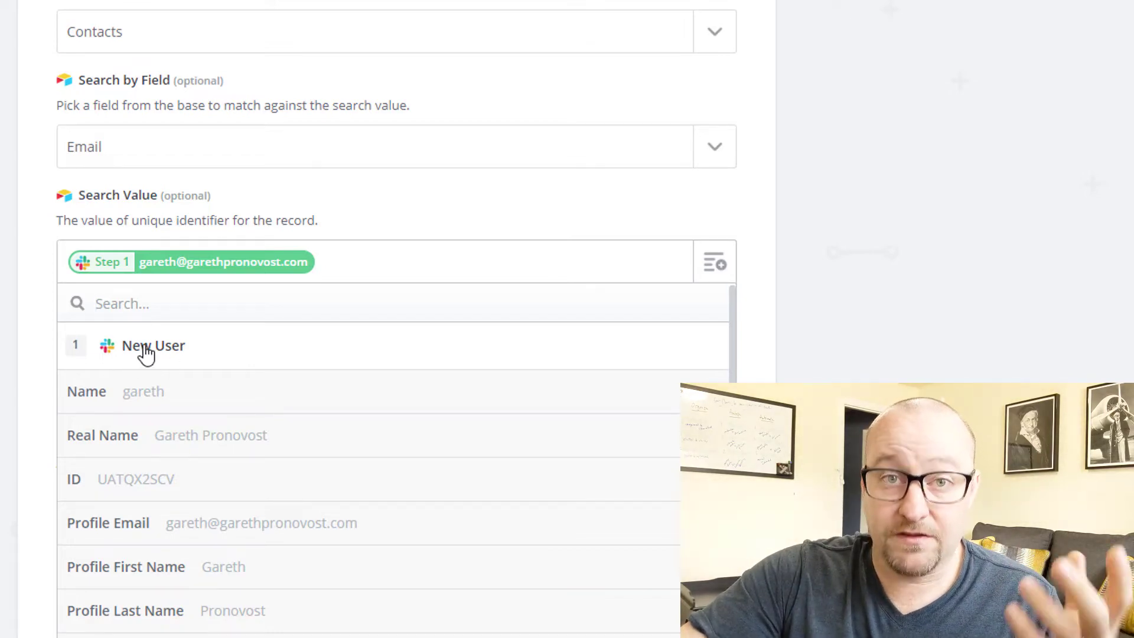
click(205, 532)
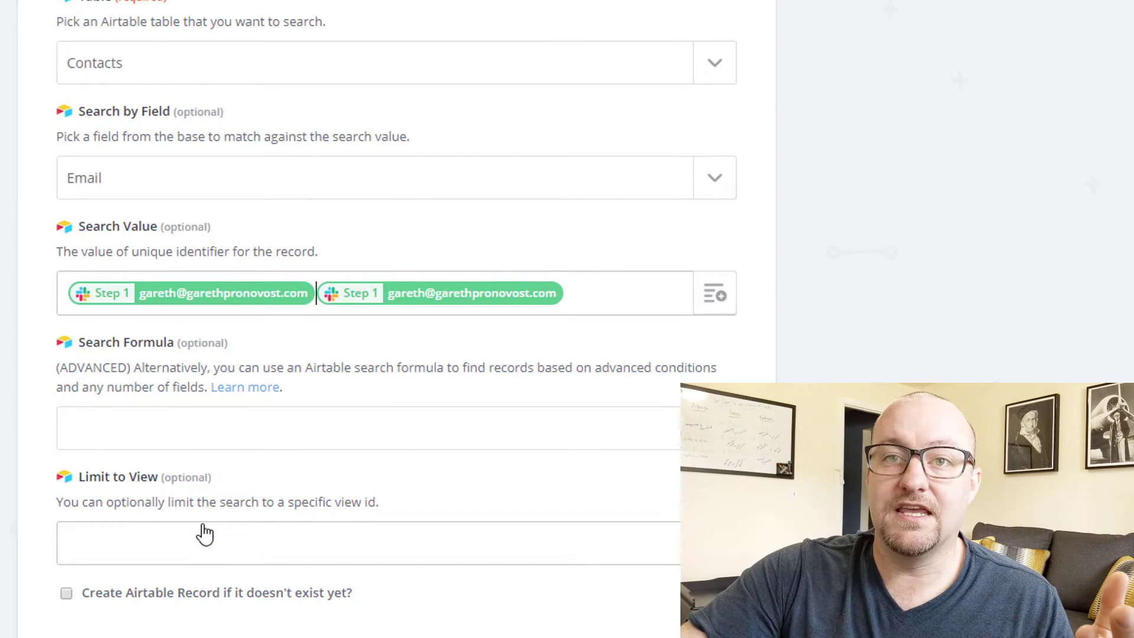
key(BackSpace)
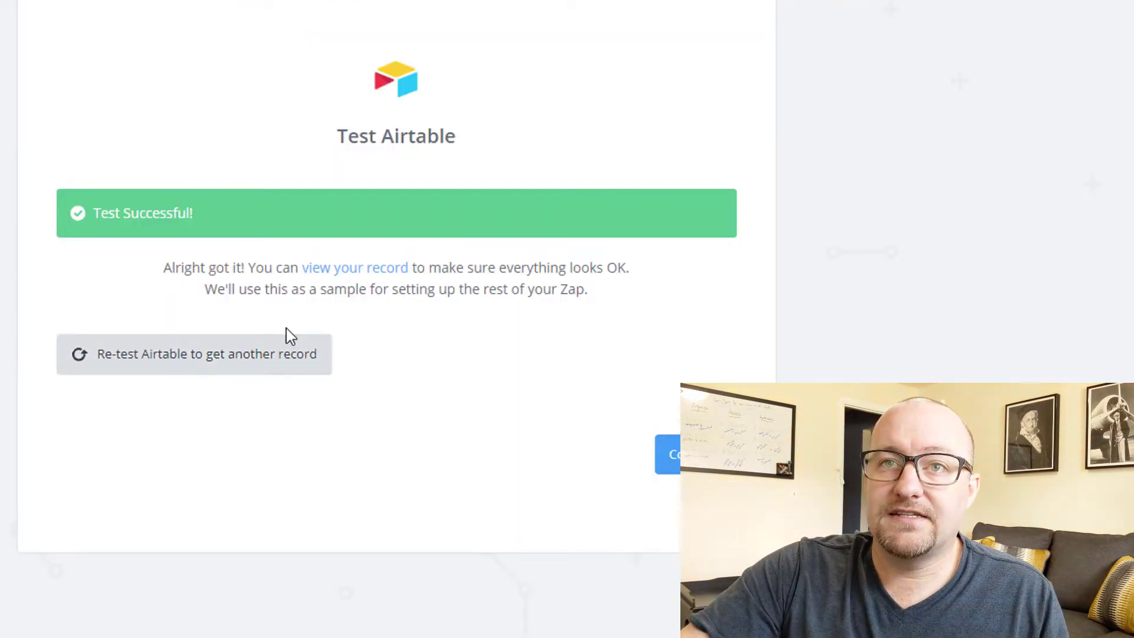
Test Find Record and inspect the returned contact's matching email address.
click(251, 357)
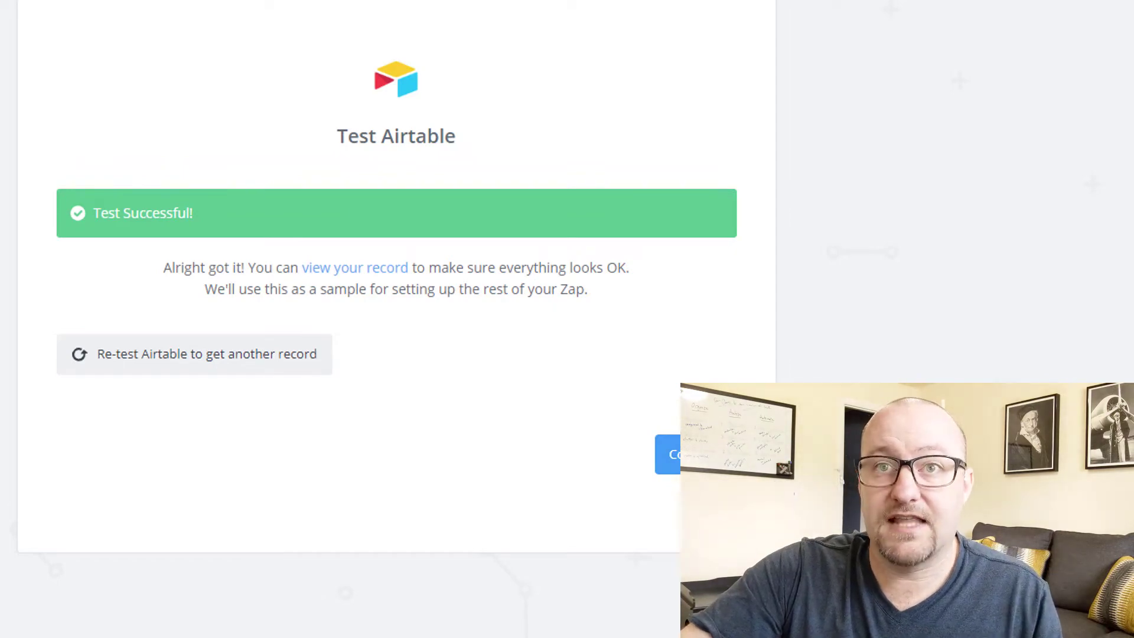
click(343, 270)
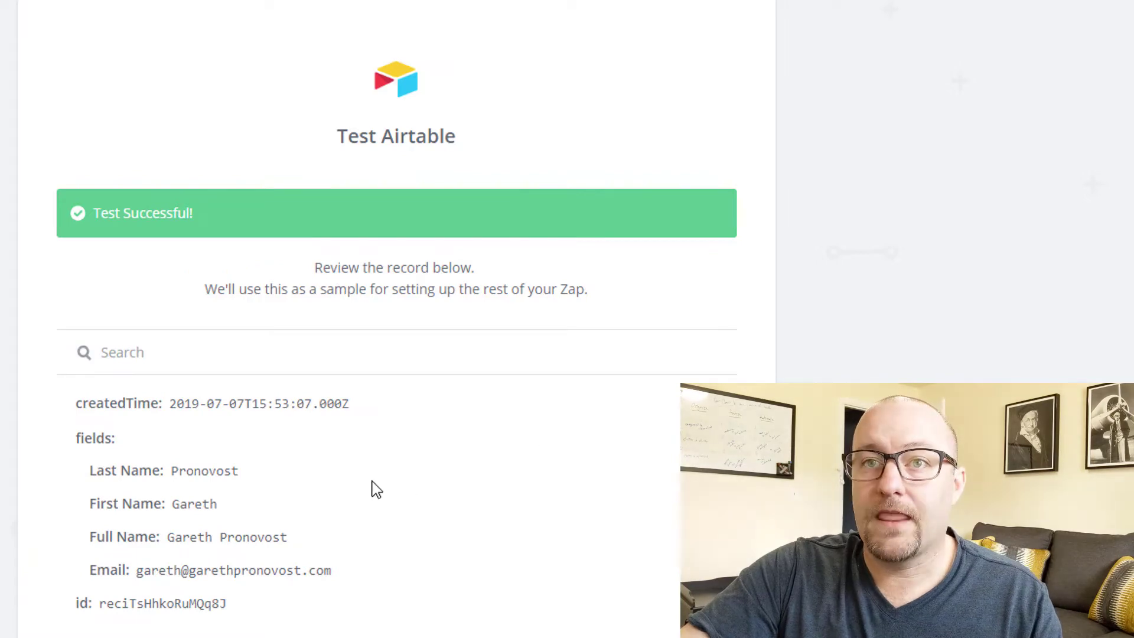
scroll(369, 481, down, 1)
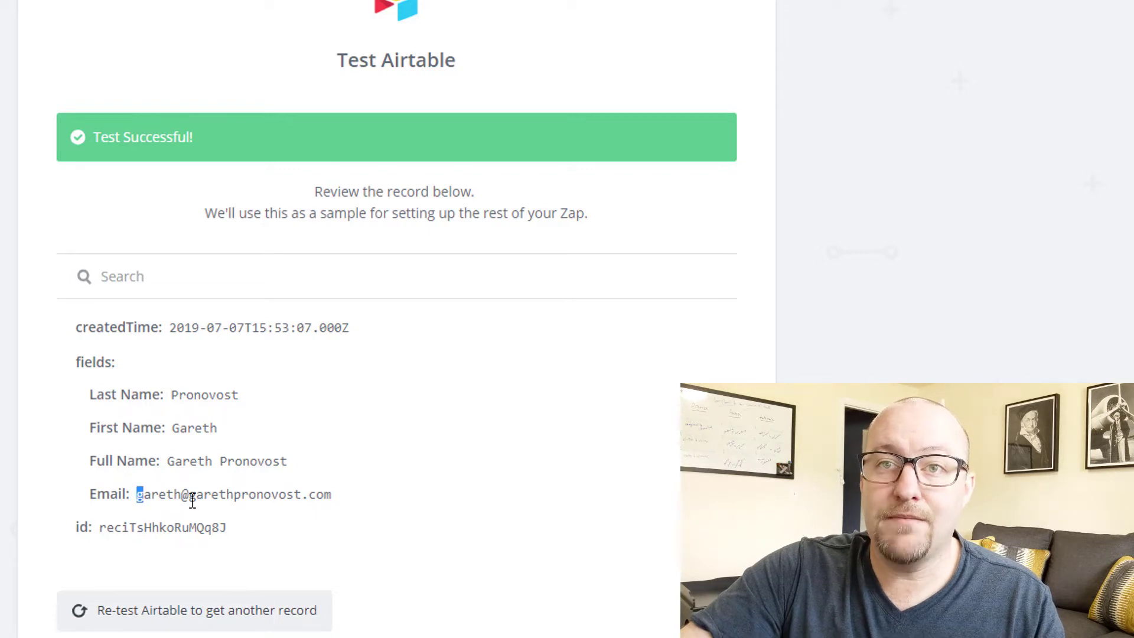
drag(193, 500, 368, 507)
click(348, 504)
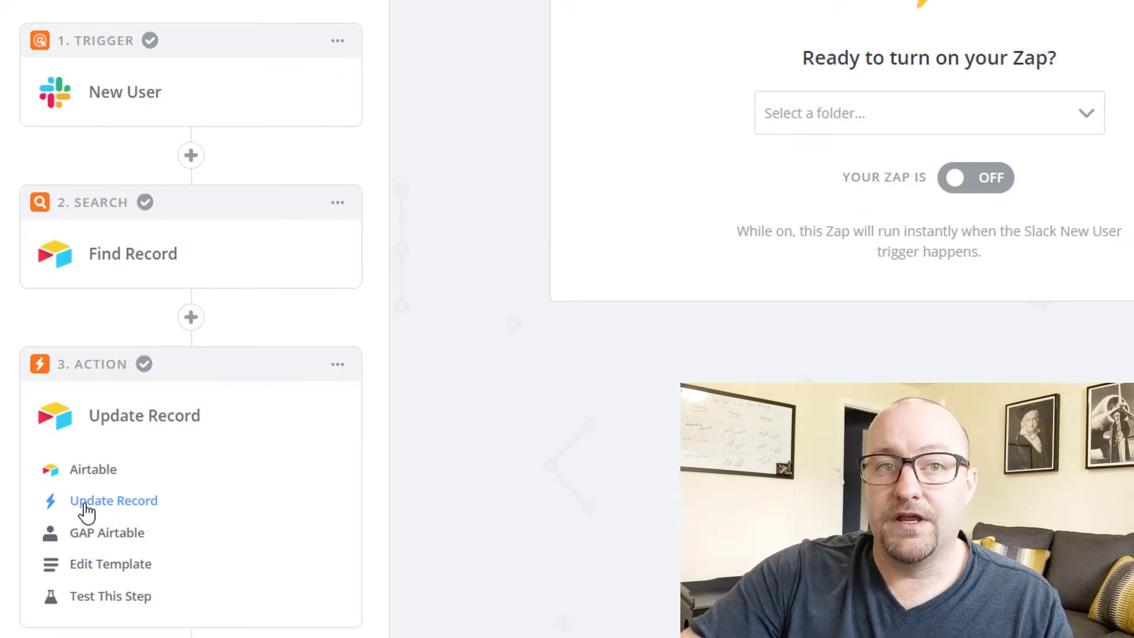
Bring up Update Record's settings for the Contacts table in Update Airtable Example.
click(86, 509)
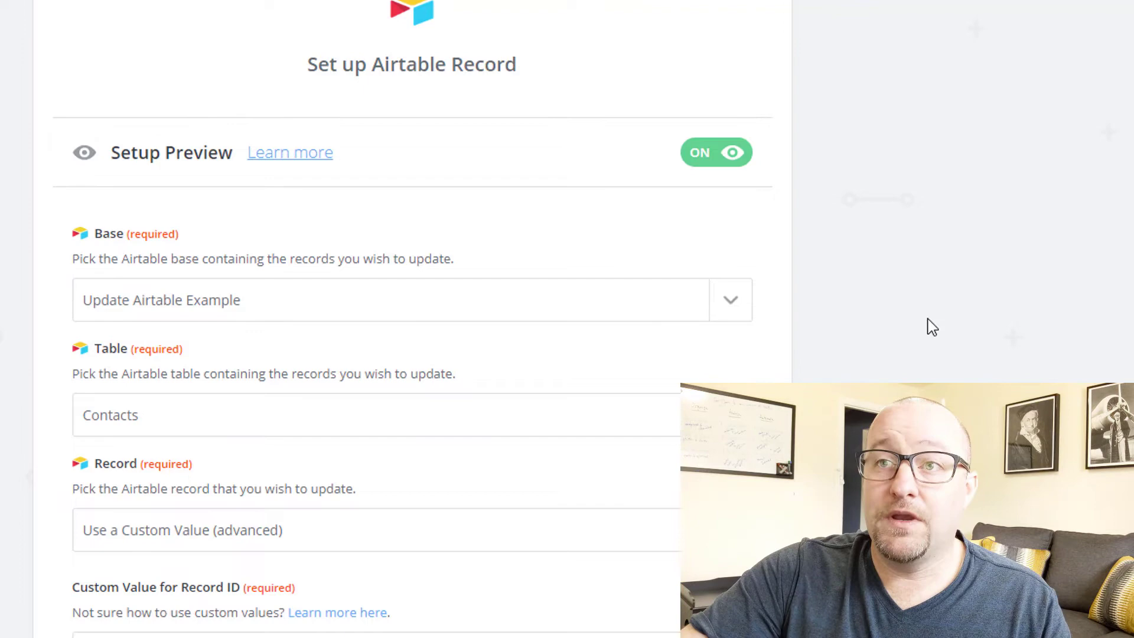
scroll(587, 207, down, 3)
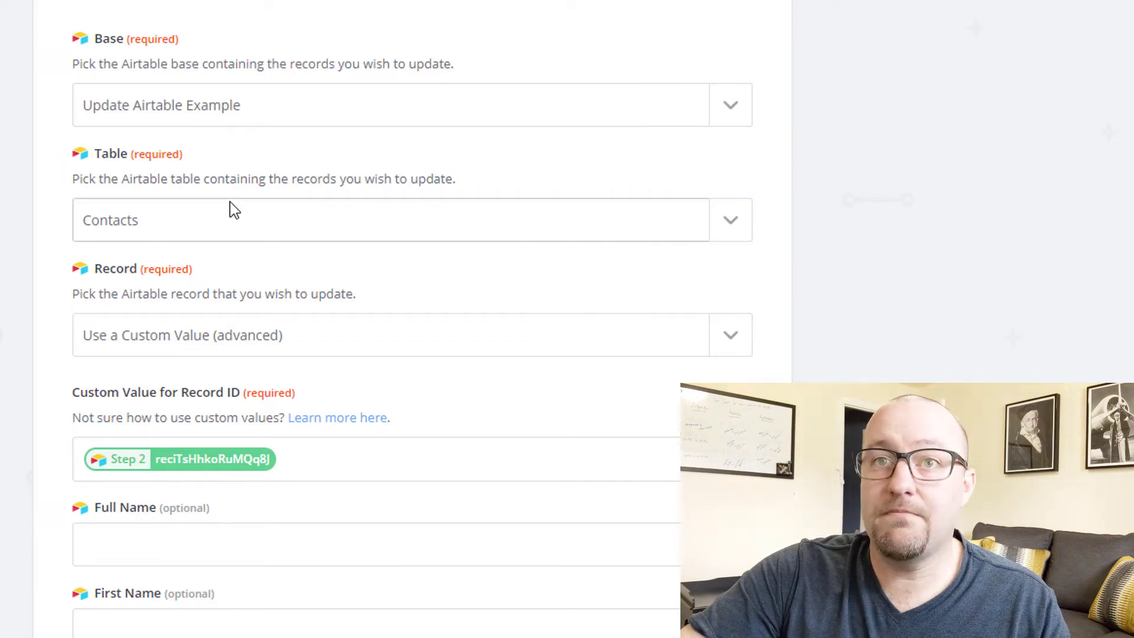
scroll(202, 278, down, 2)
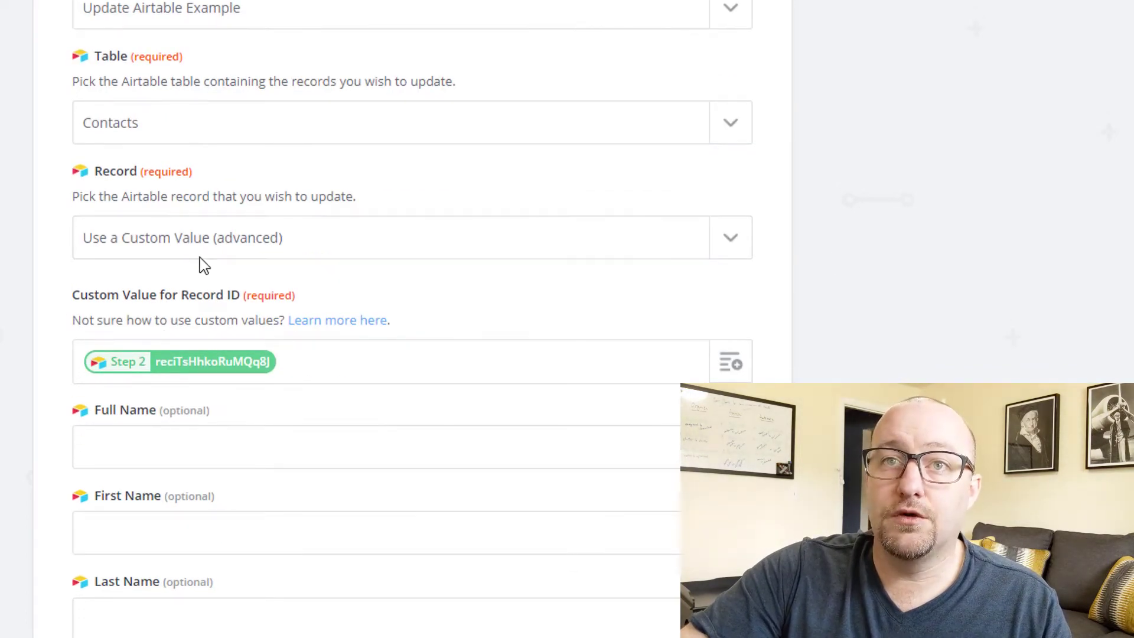
Set Record to a custom value using Step 2's found record ID.
click(731, 252)
scroll(868, 296, down, 5)
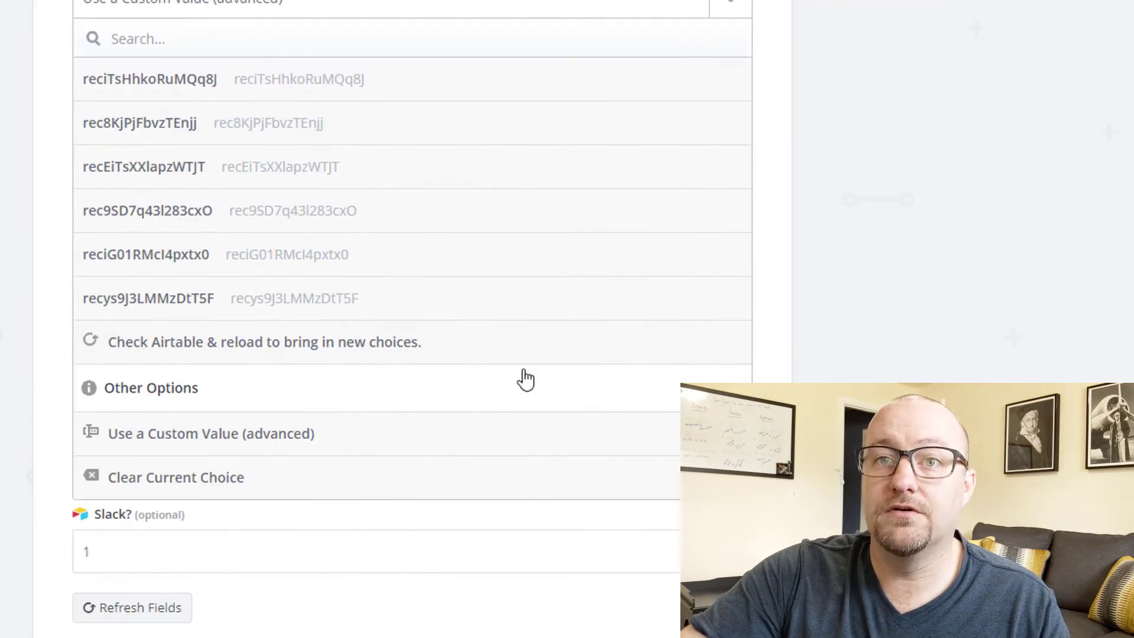
click(140, 440)
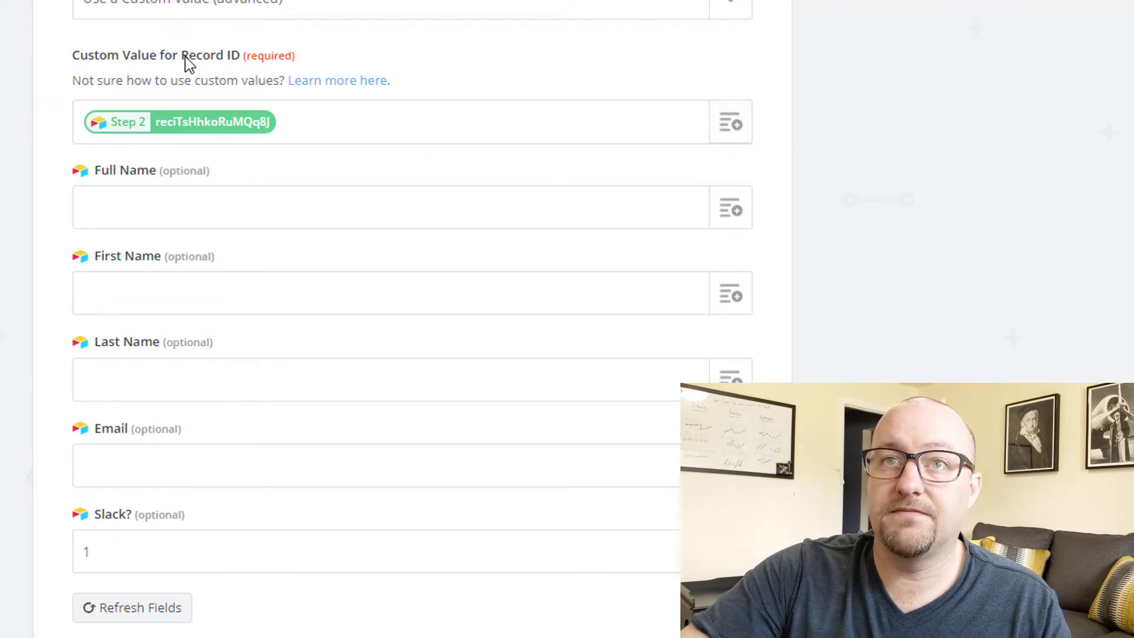
click(730, 136)
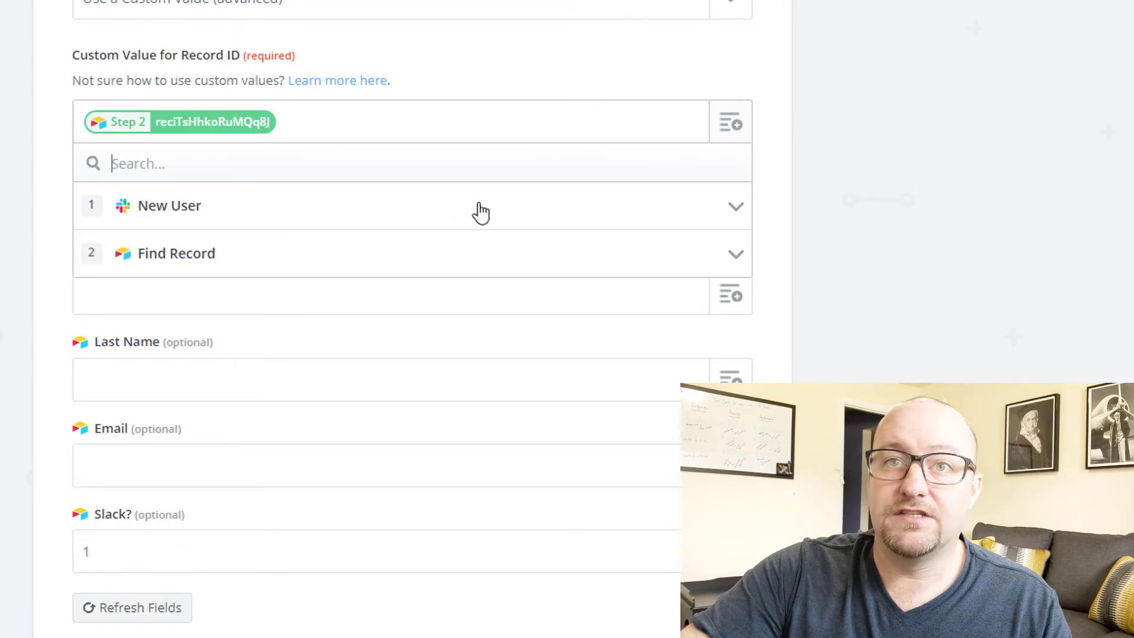
click(187, 263)
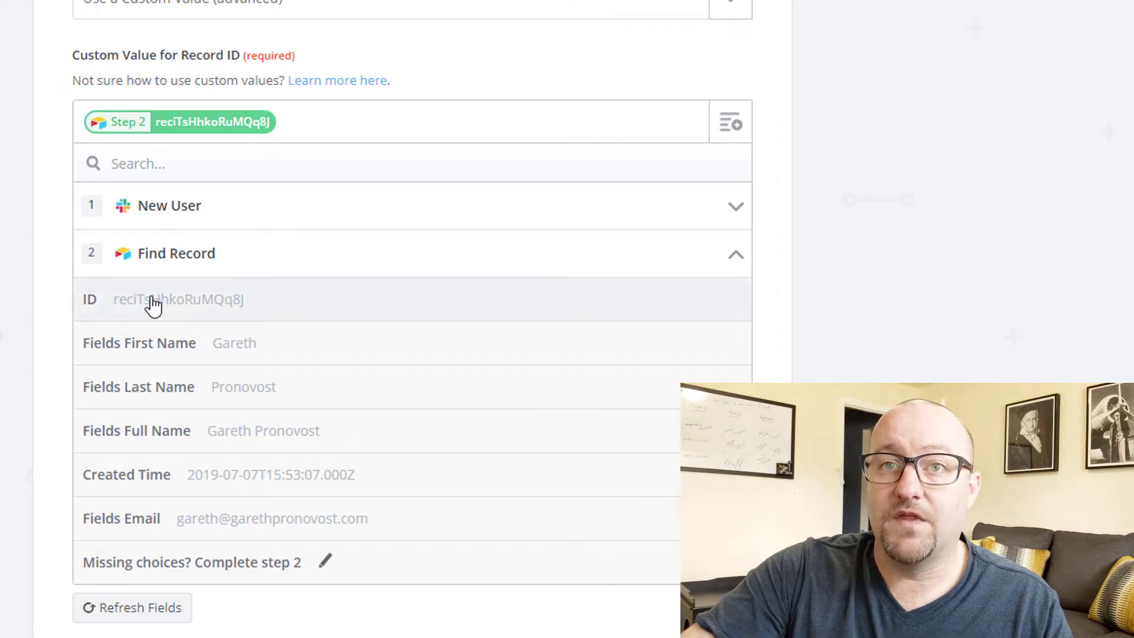
click(4, 267)
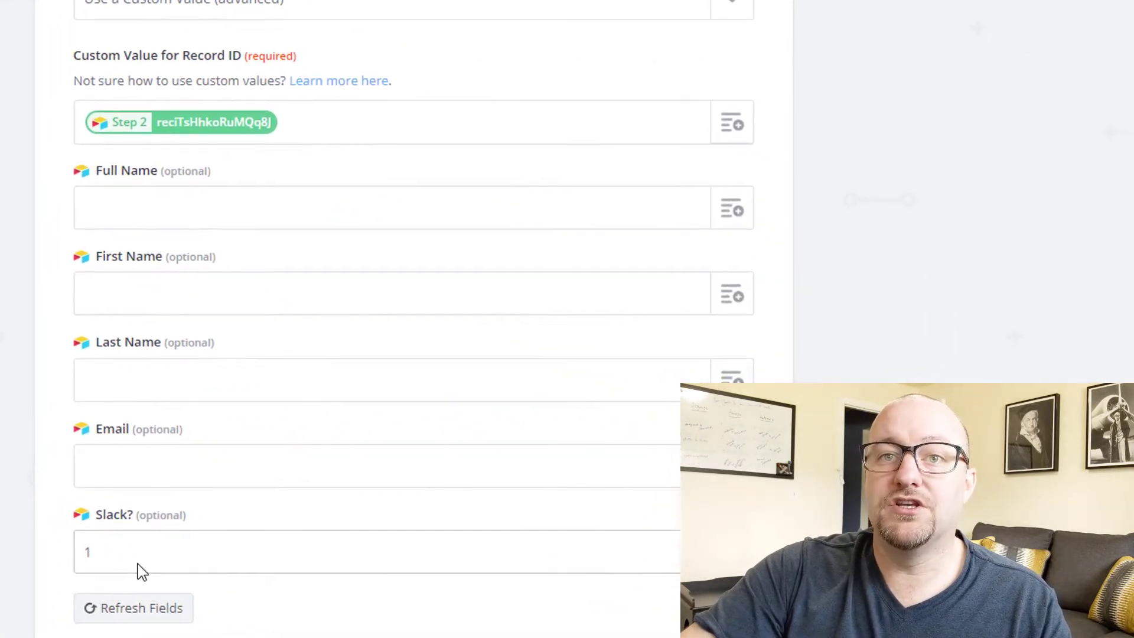
Keep Slack? at 1 and send the test update to Airtable.
click(97, 551)
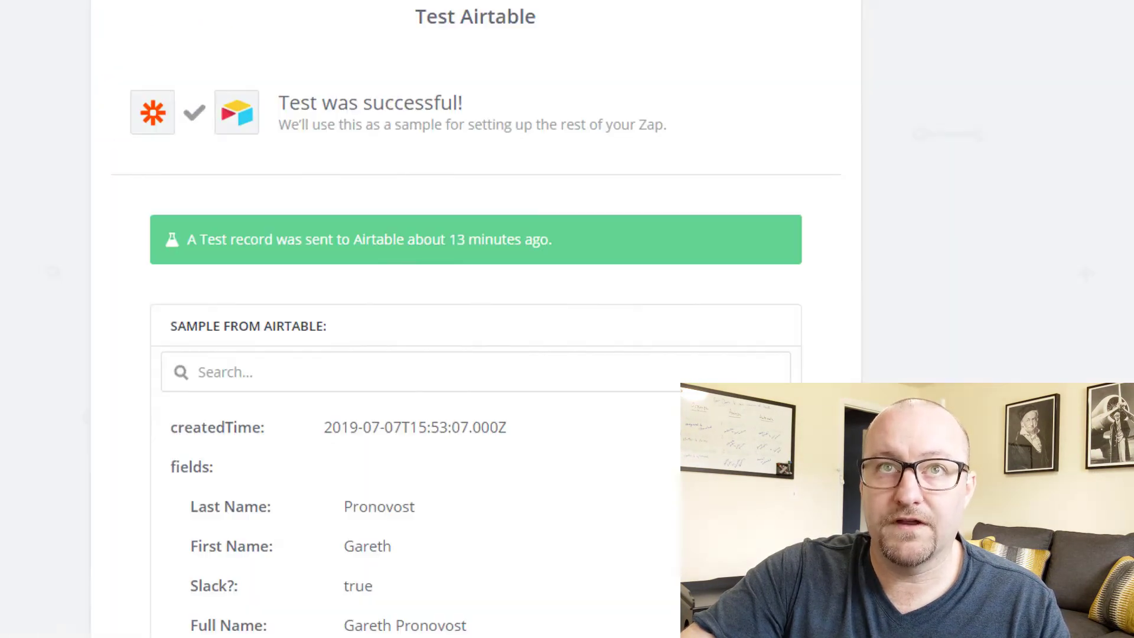
scroll(853, 225, down, 4)
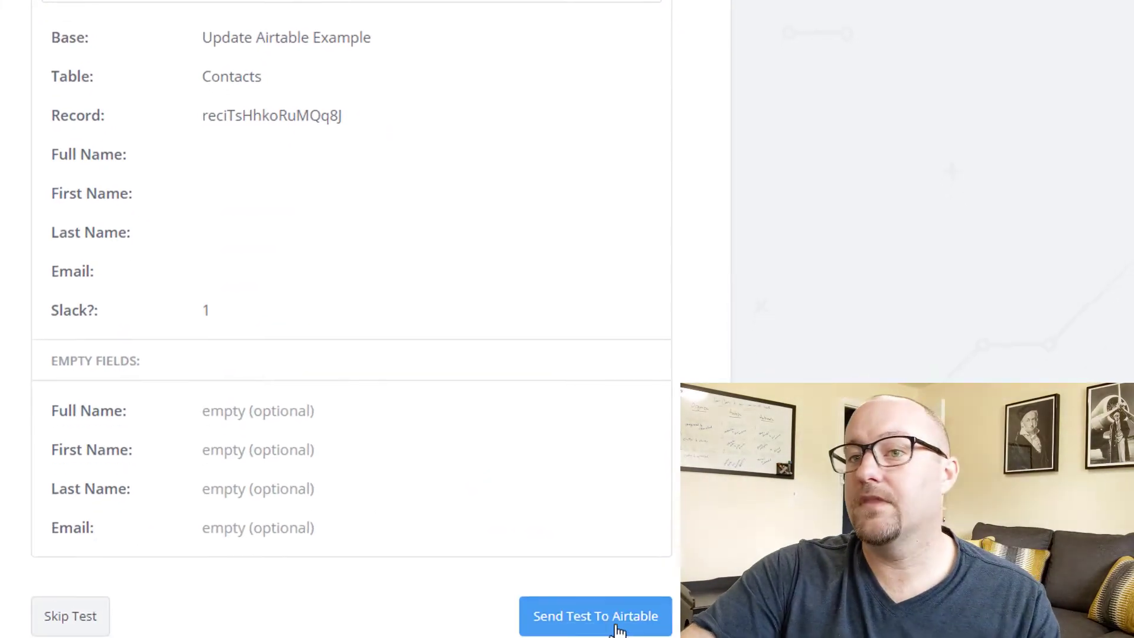
click(598, 606)
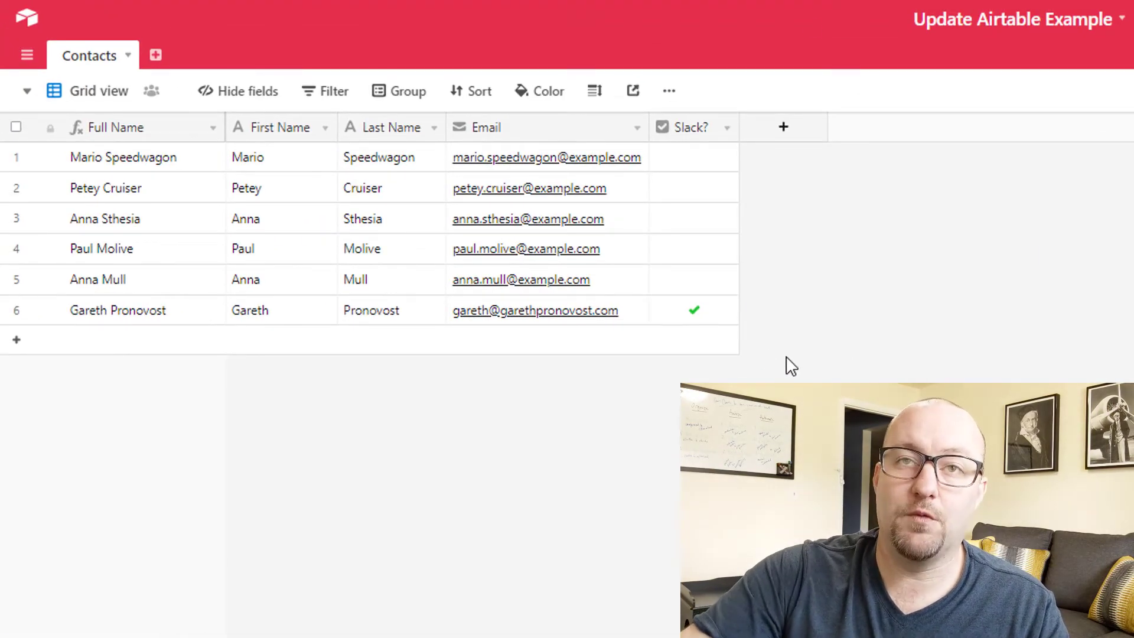
click(364, 313)
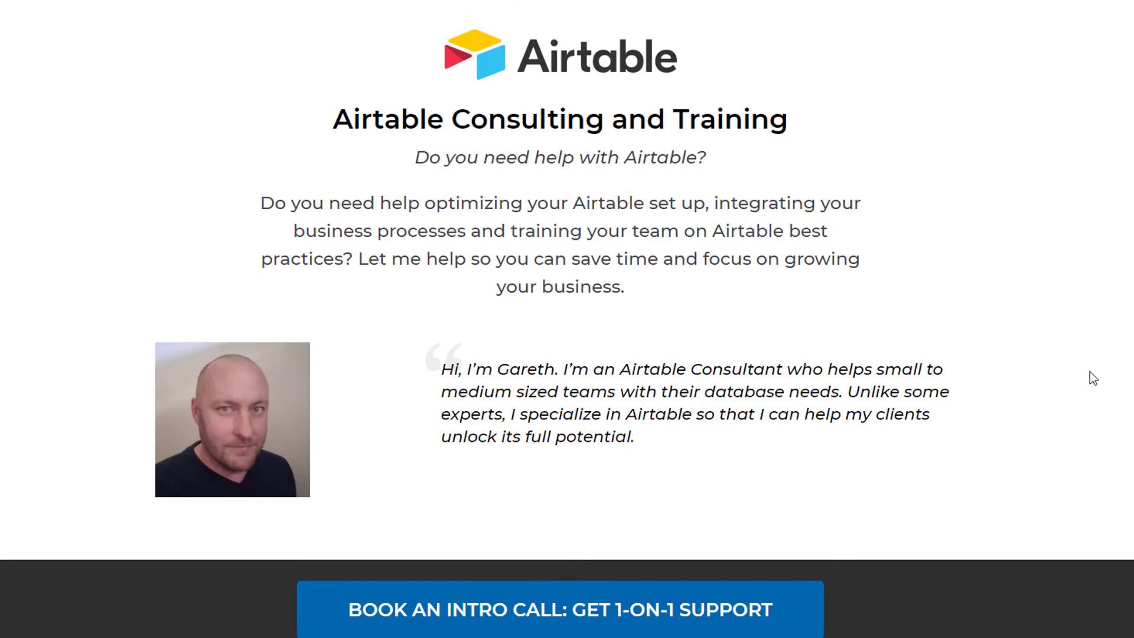
scroll(1046, 381, down, 10)
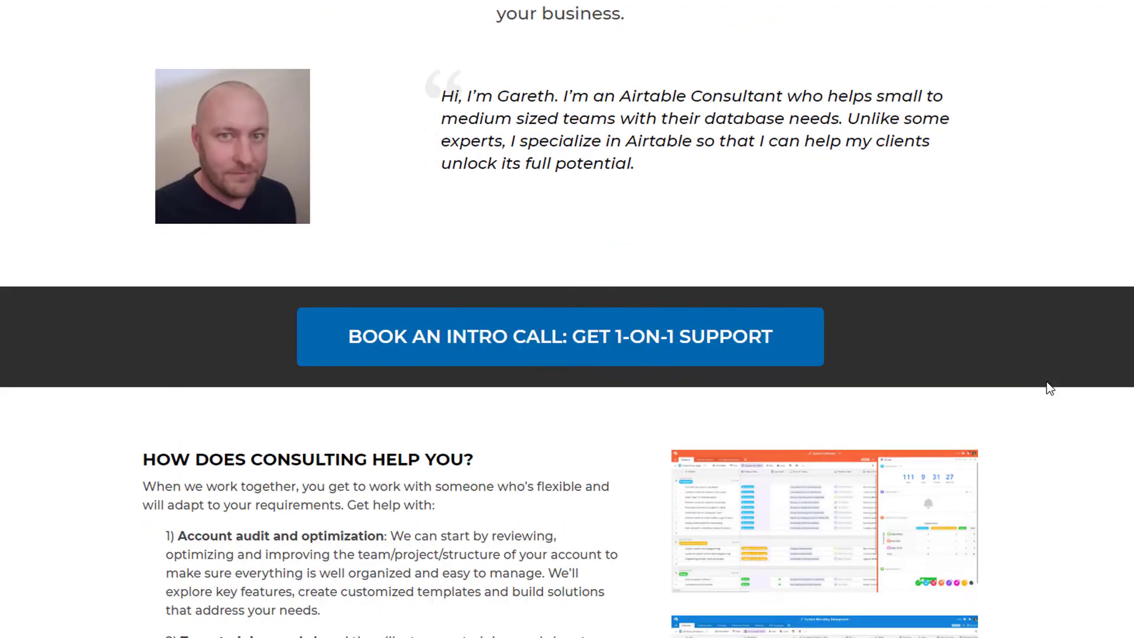
scroll(1046, 382, down, 9)
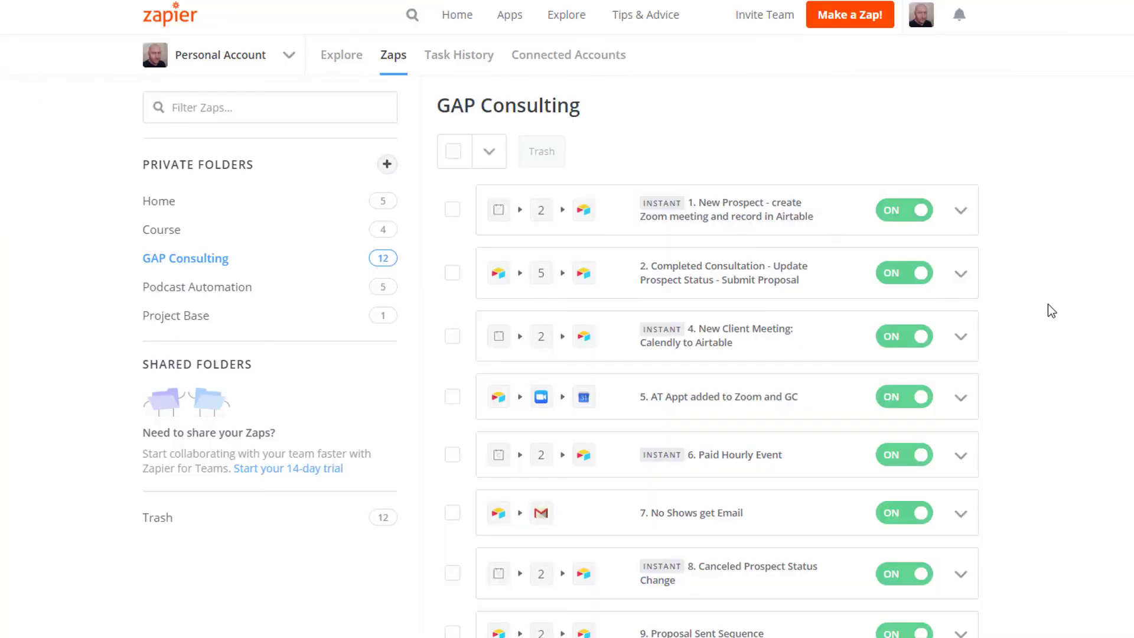
scroll(1061, 335, down, 1)
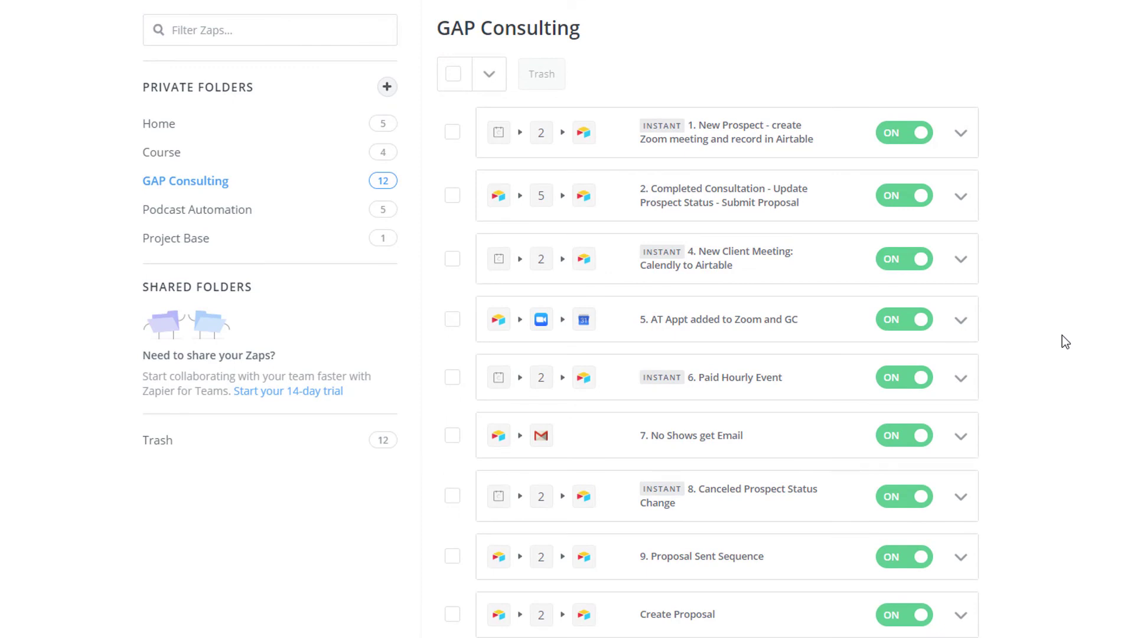
scroll(1062, 334, up, 1)
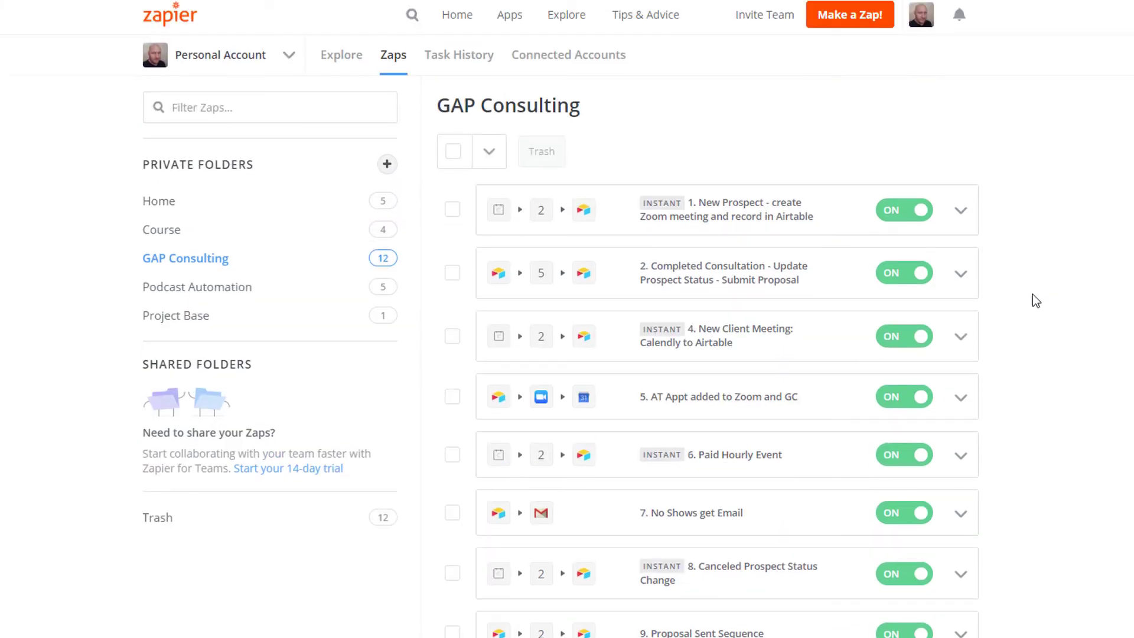